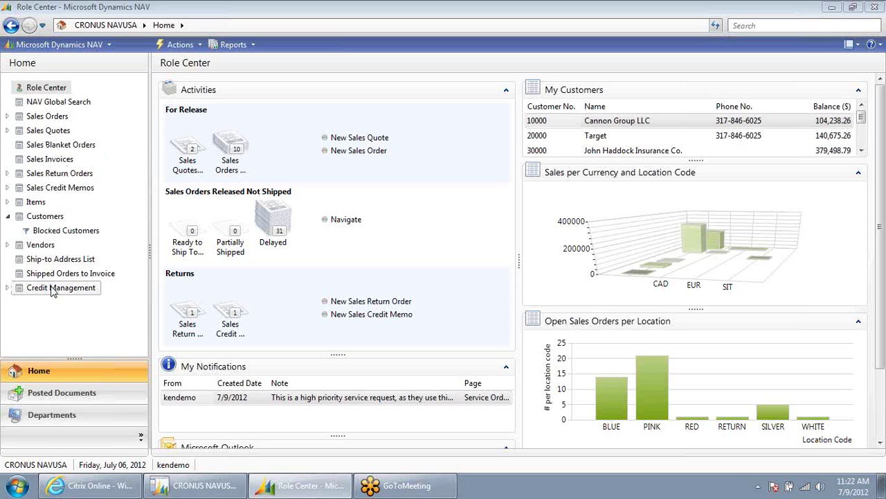
Step: Look over the Role Center's available reports and the Receivables page of Financial Management, ending on the Departments overview
left_click(241, 46)
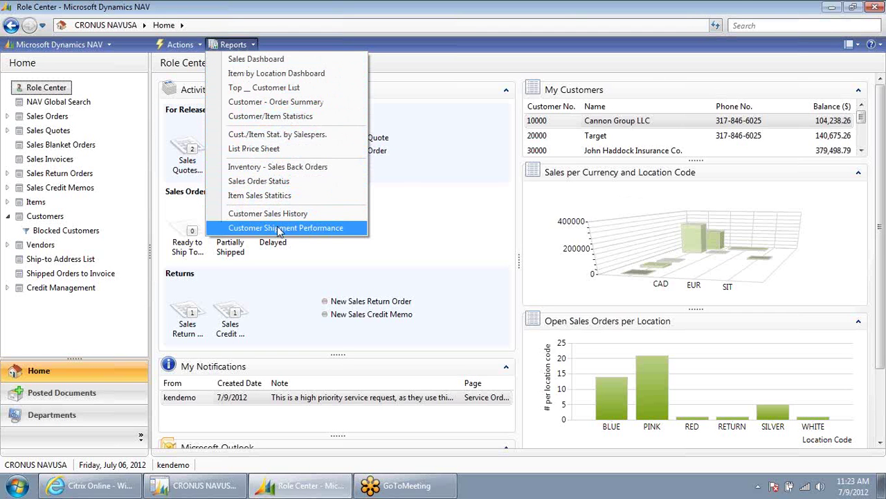
left_click(58, 418)
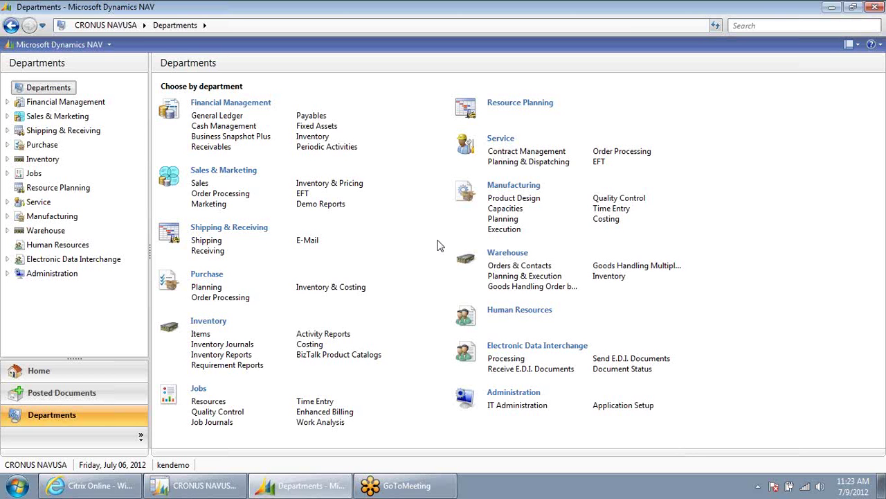
left_click(216, 147)
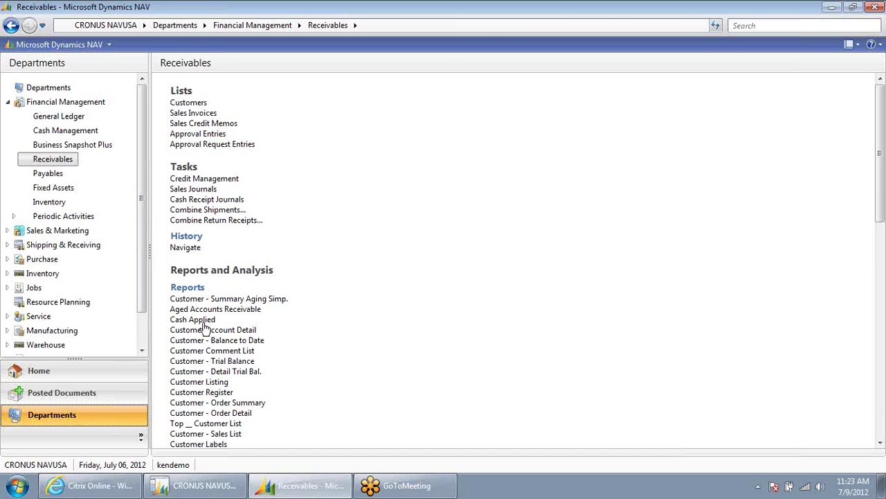
left_click(176, 27)
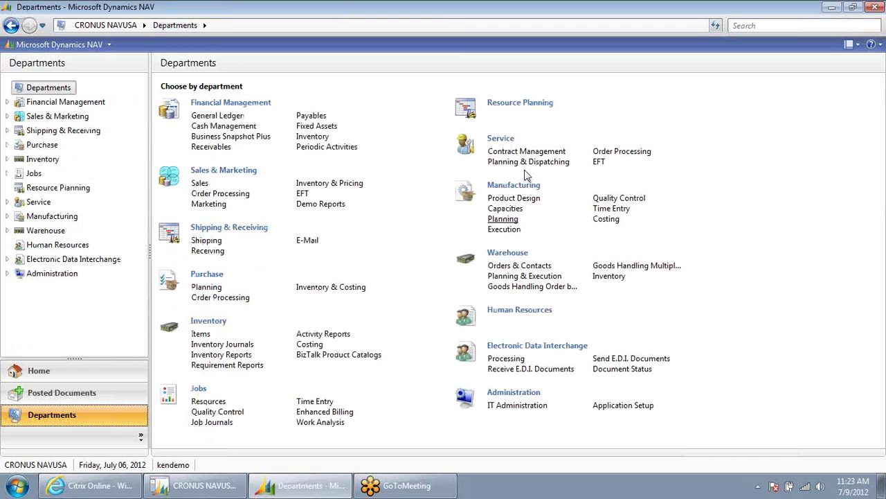
Step: View the Service department's Reports and Analysis page, and return to the Role Center
left_click(505, 139)
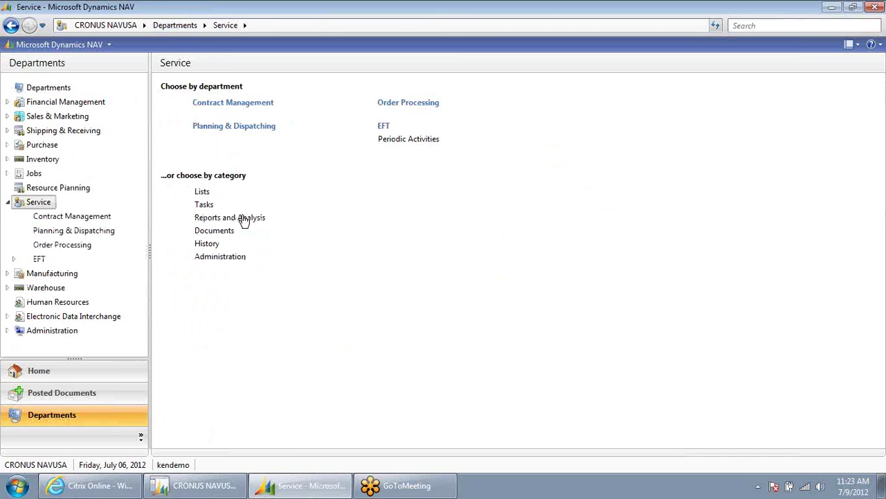
left_click(239, 219)
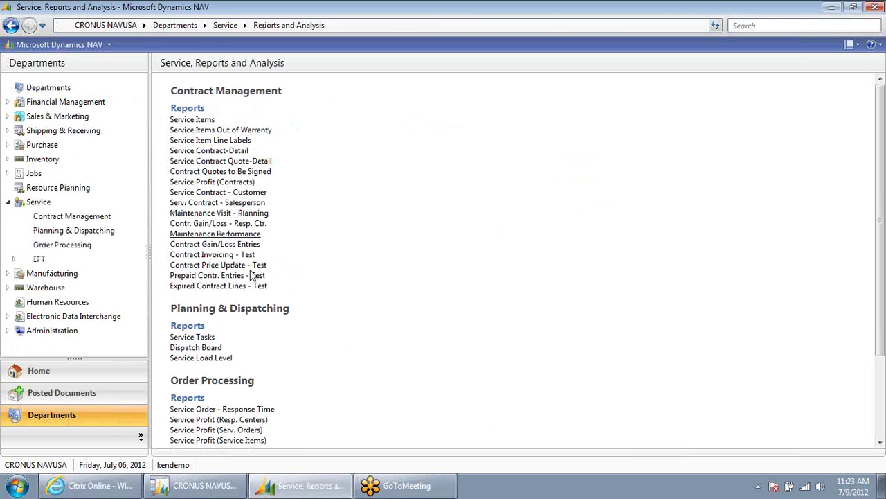
left_click(40, 88)
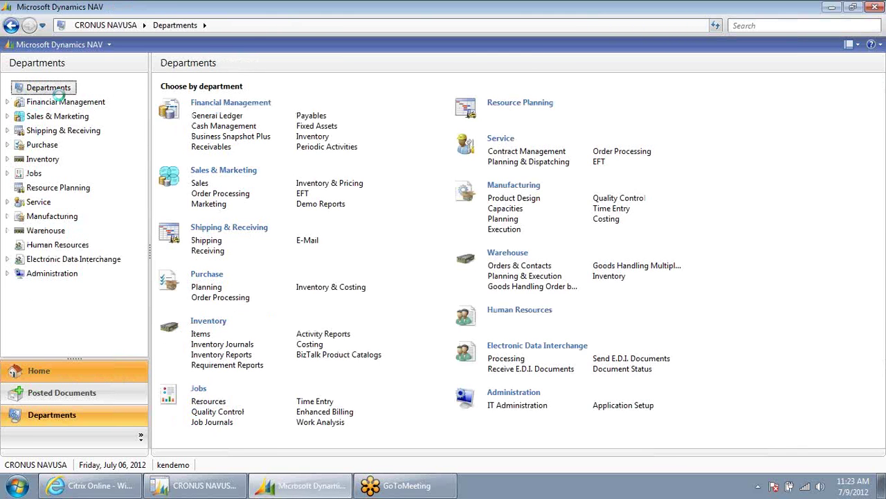
key("alt+Home")
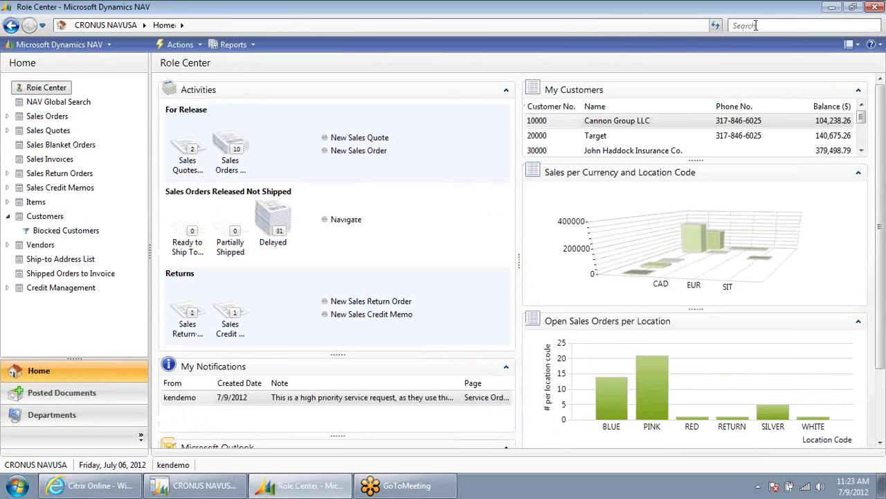
Step: Search for "shipment per", view the Customer Shipment Performance report's request options, and close them without running the report
left_click(756, 26)
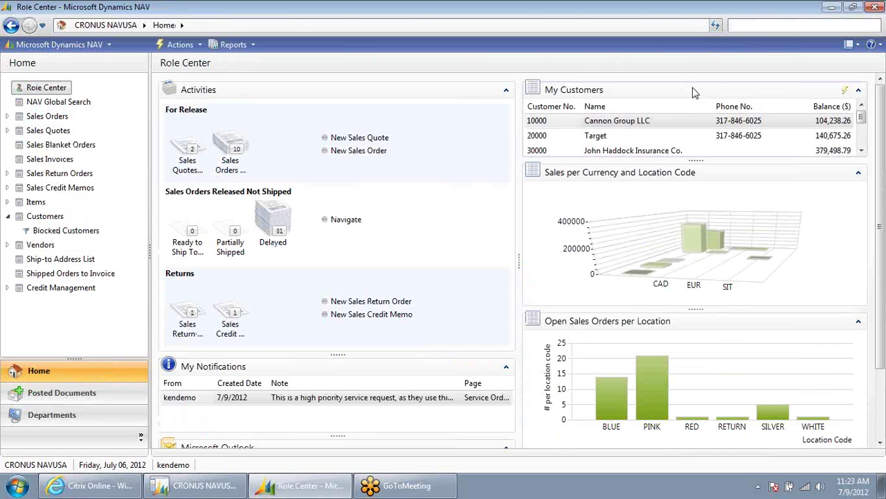
type("shipmentper")
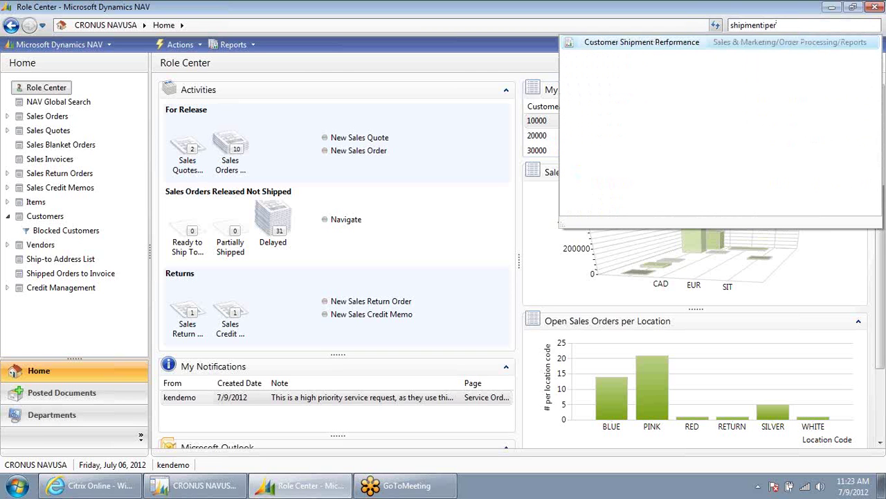
left_click(664, 44)
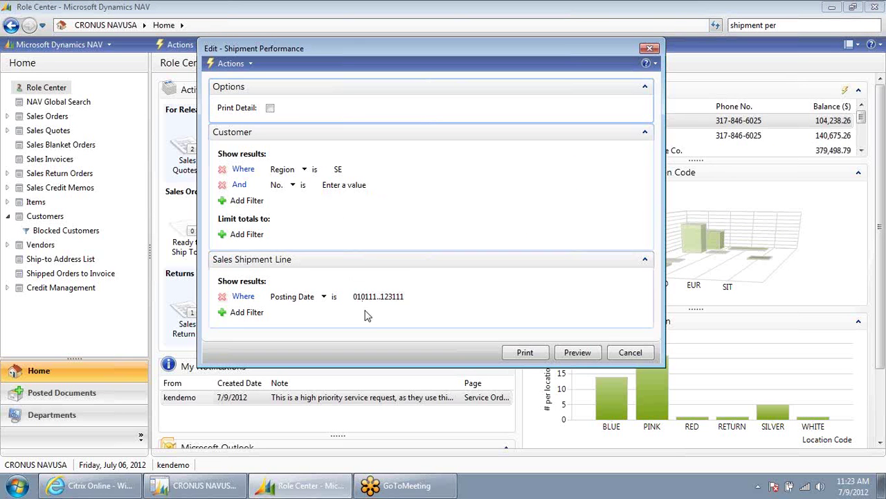
left_click(650, 48)
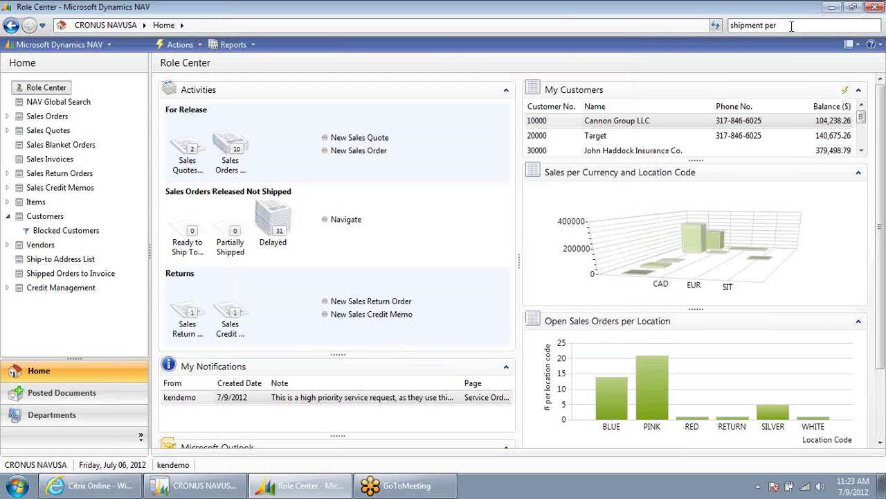
Step: Search for "customer" and open the Customers list that belongs to Financial Management's Receivables
left_click(792, 26)
type("customer")
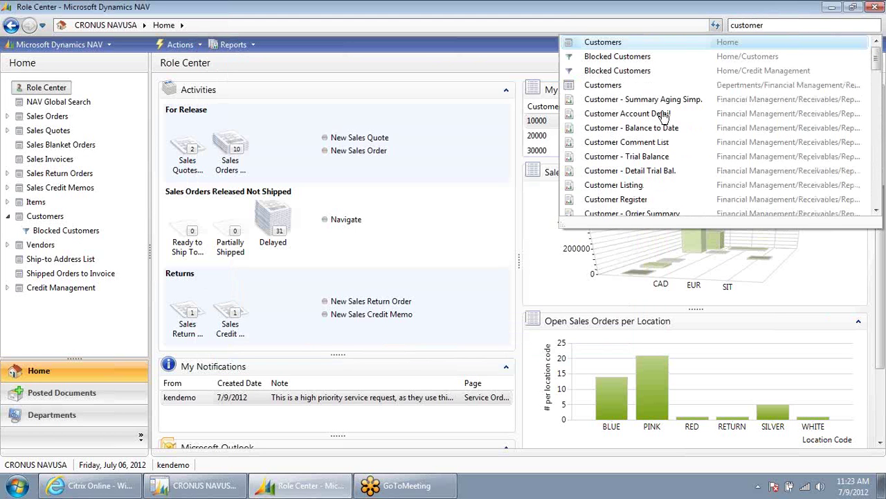
left_click(604, 86)
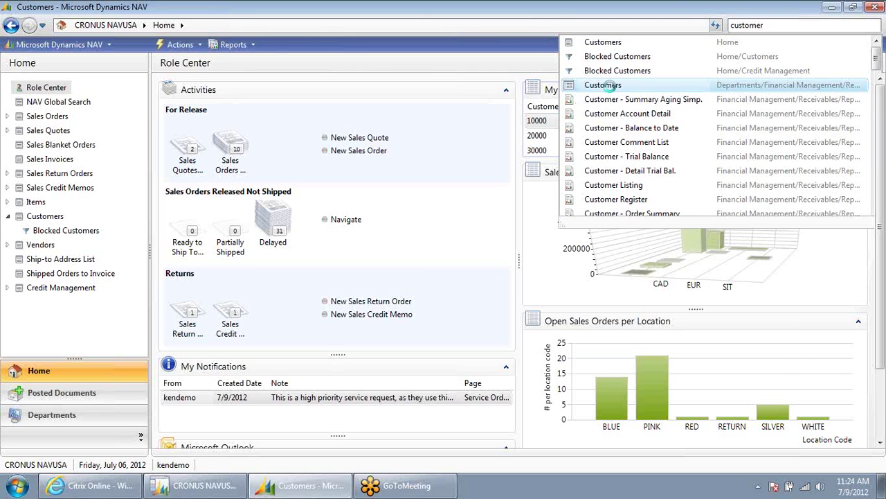
left_click(601, 85)
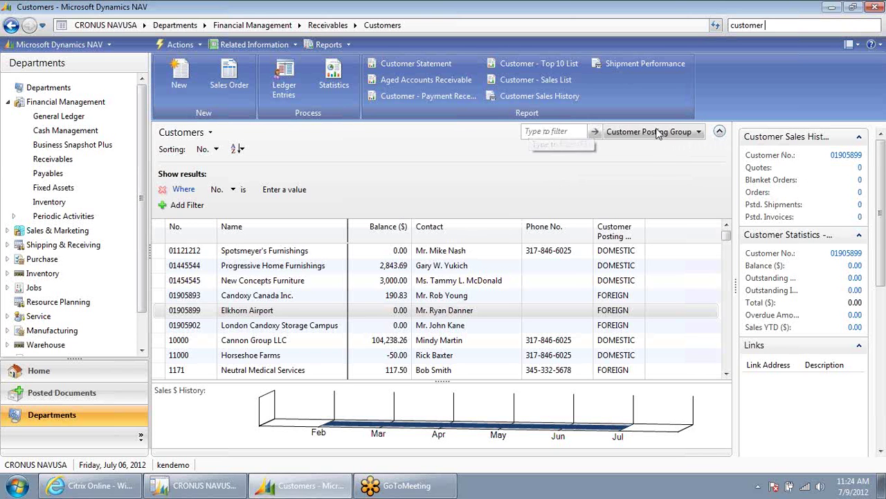
Step: Filter the customer list by Name with the value "Can"
left_click(699, 133)
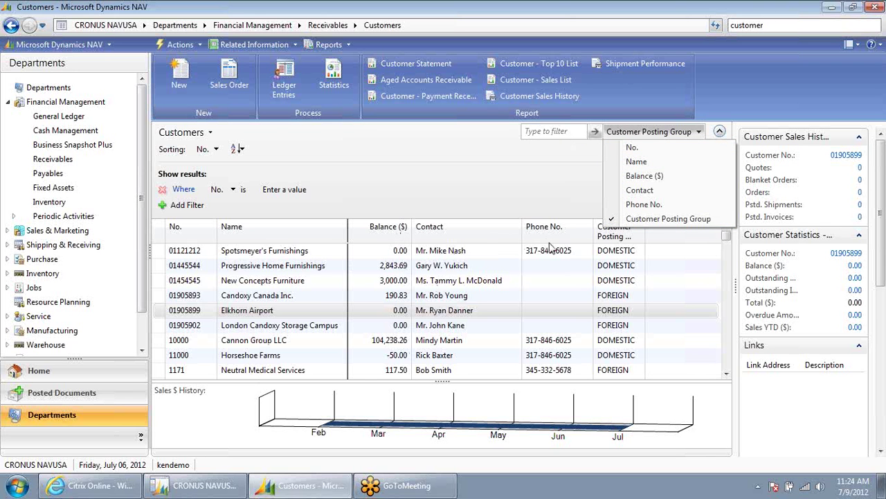
left_click(637, 163)
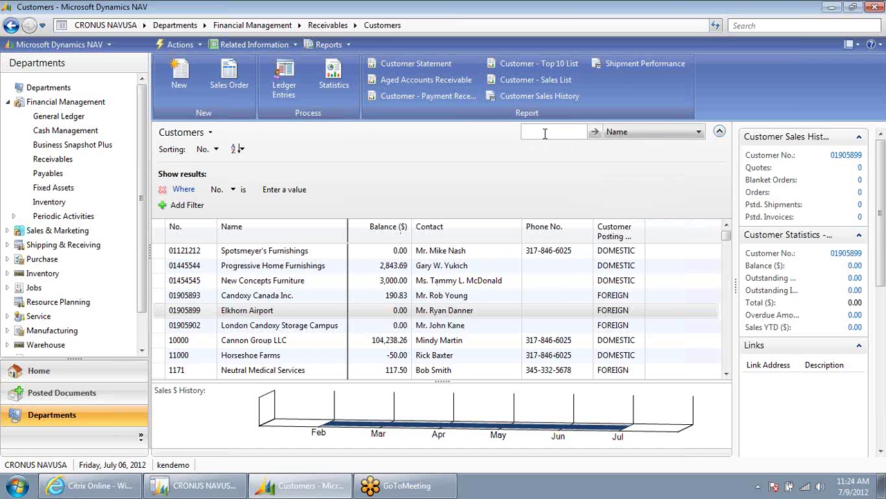
type("Can")
key("Return")
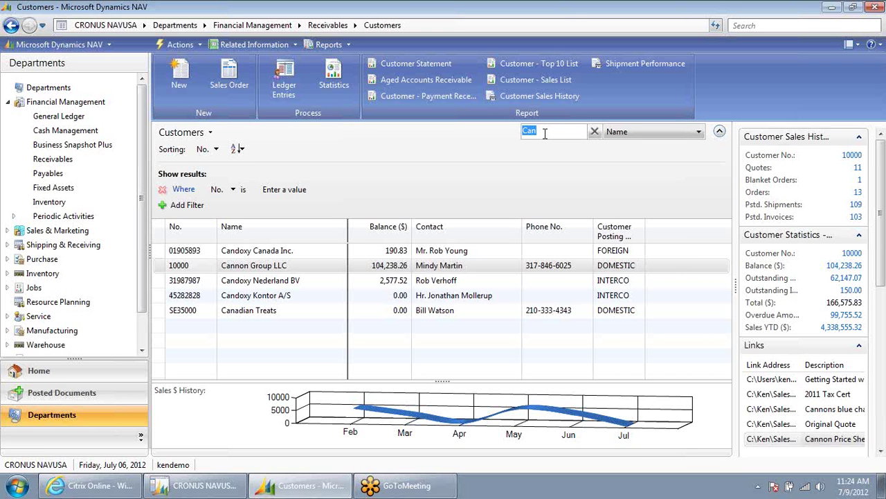
Step: Replace the customer name filter with the wildcard value "*an*"
key("BackSpace")
type("*an*")
key("Return")
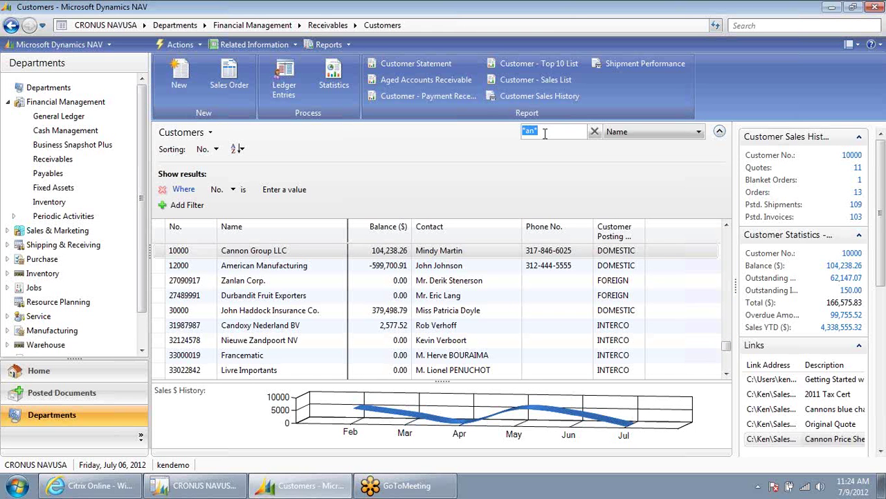
Step: Set the customer name filter back to "Can" and select the Cannon Group LLC record
type("Can")
key("Return")
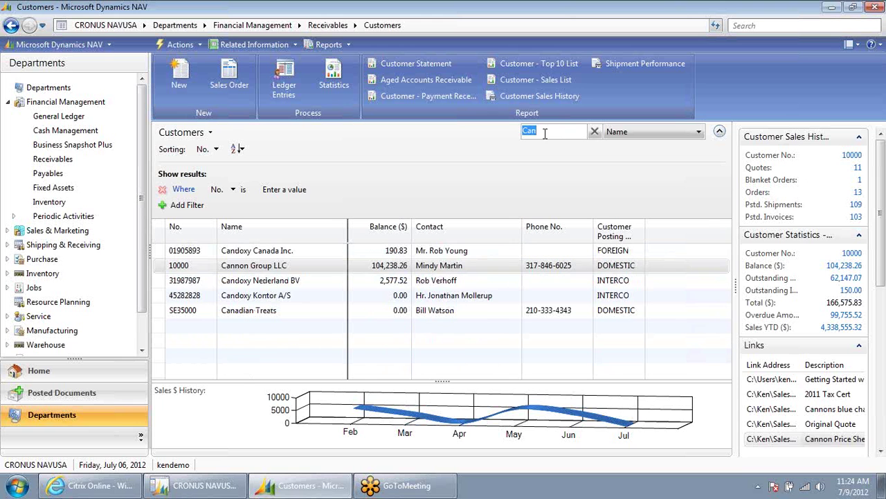
left_click(265, 265)
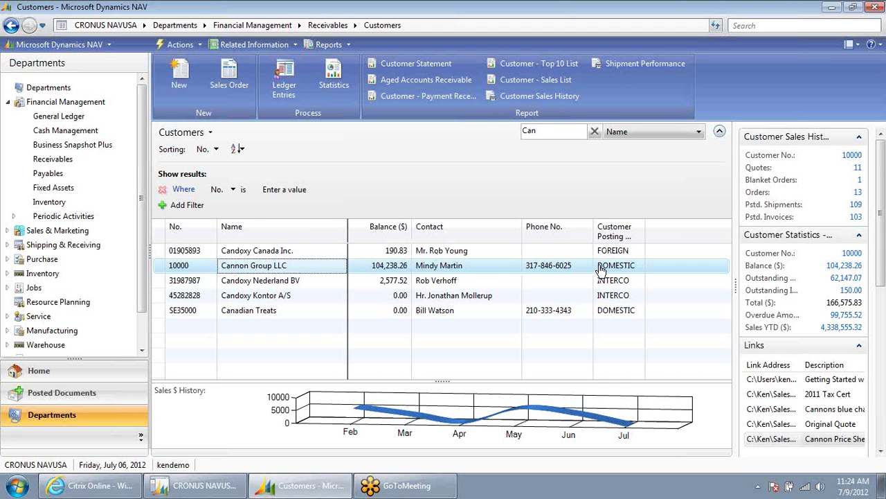
Step: Change the advanced filter on the customer list to the ZIP Code field with the value 6*
left_click(233, 190)
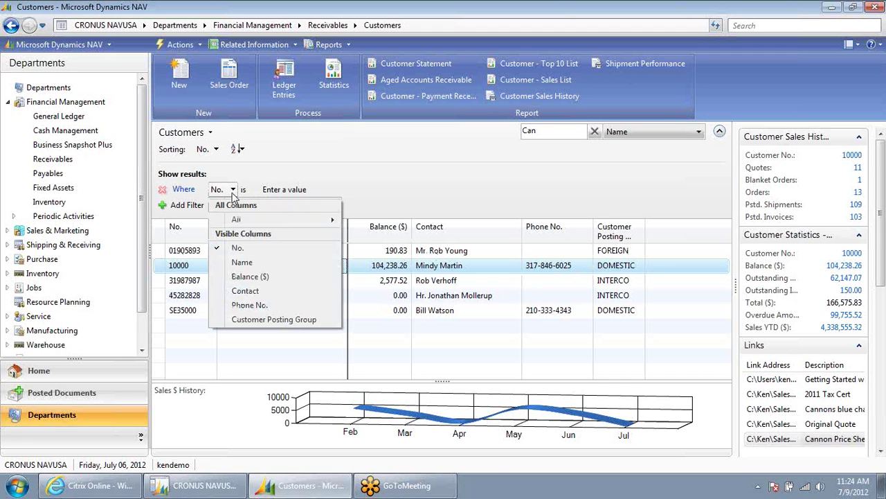
mouse_move(249, 219)
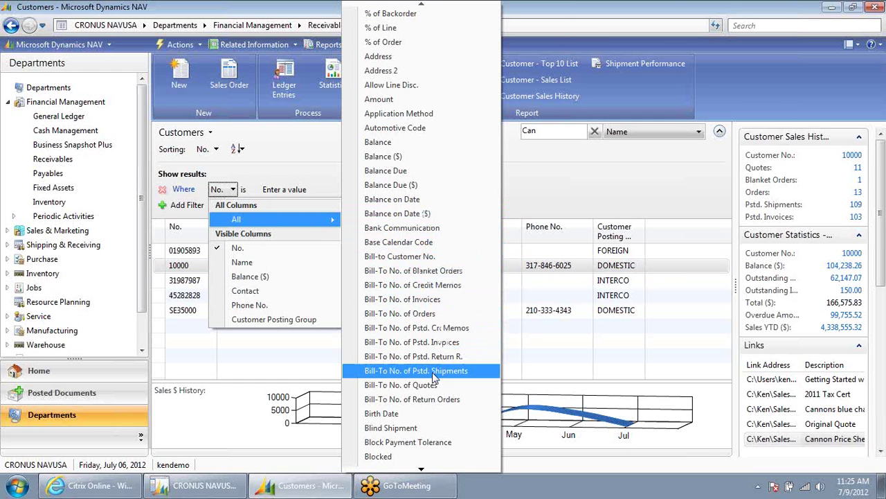
mouse_move(424, 472)
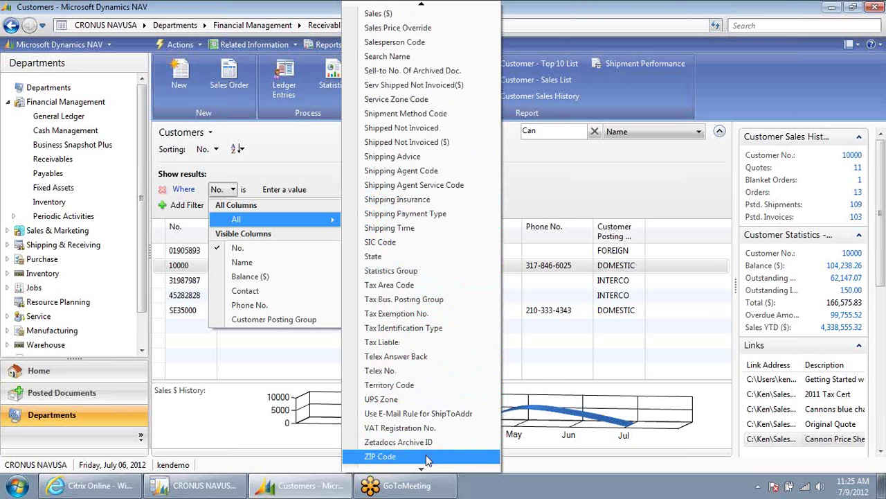
left_click(427, 458)
left_click(312, 190)
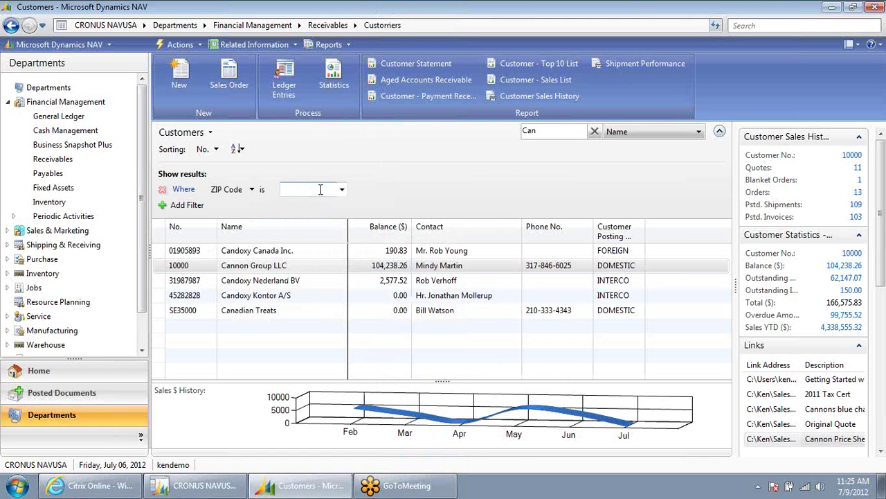
type("6*")
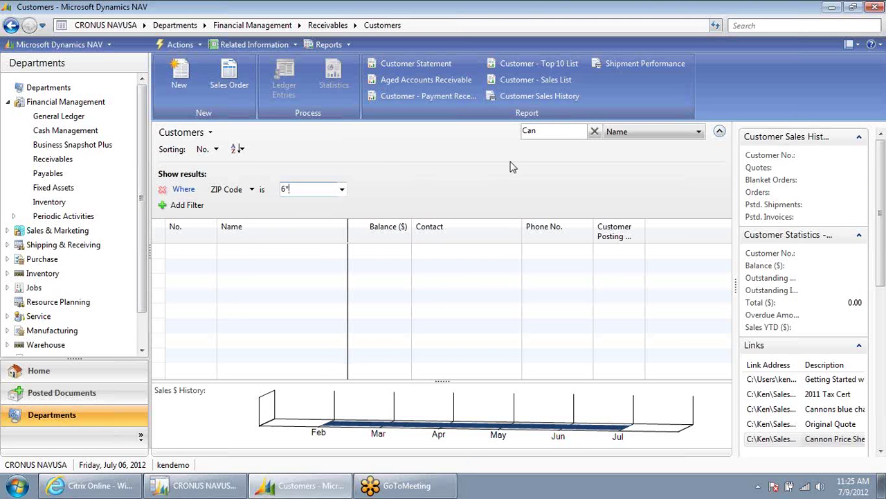
Step: Clear the customer name filter, and remove the ZIP Code filter from the list
left_click(552, 131)
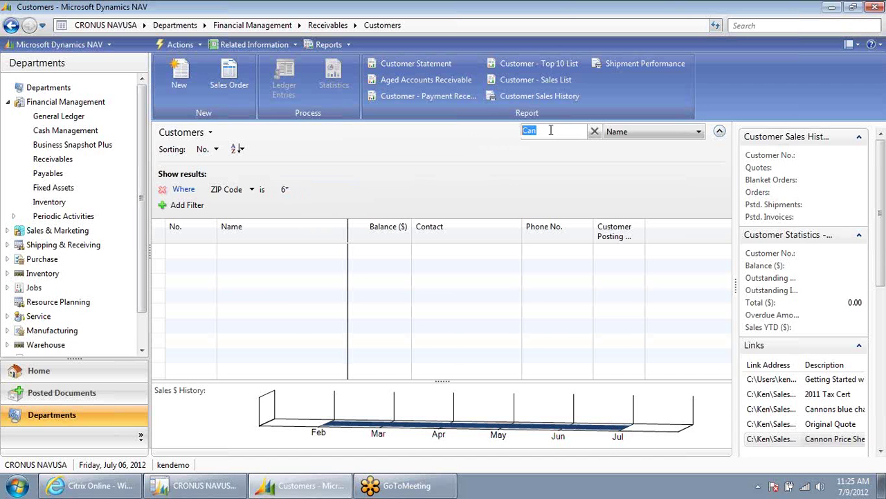
key("BackSpace")
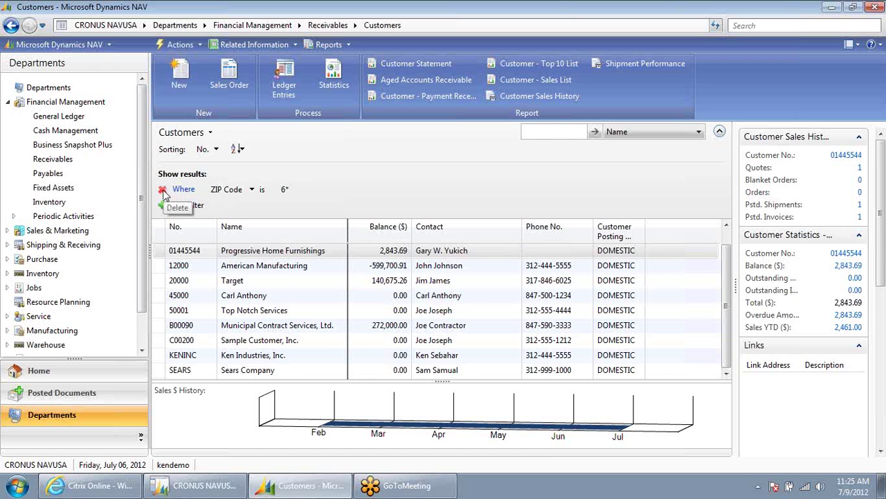
left_click(162, 190)
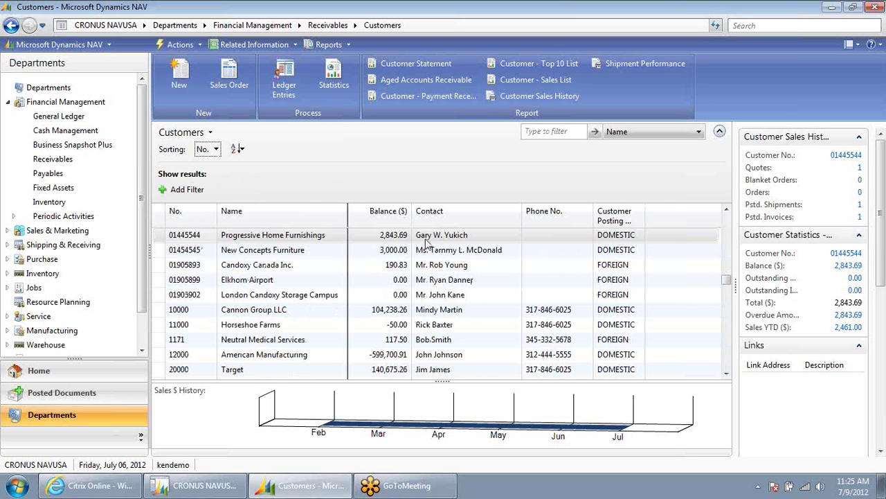
Step: Open the Items list in the Inventory department
left_click(31, 277)
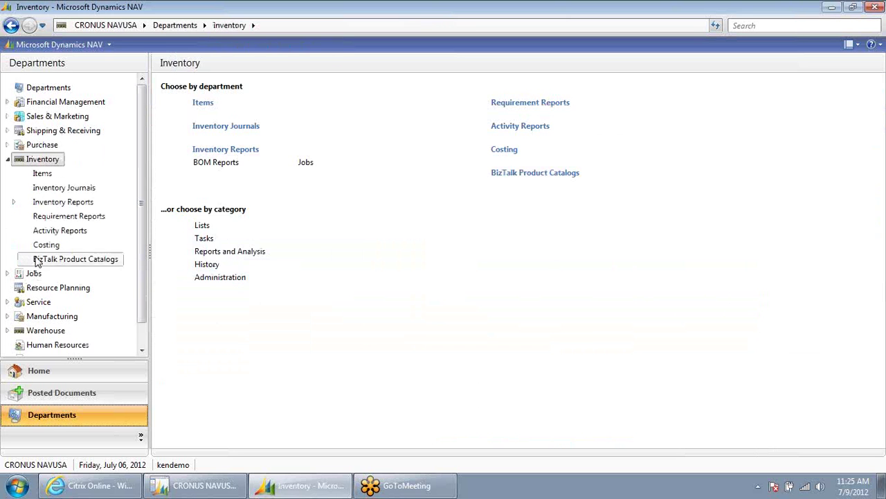
left_click(41, 174)
left_click(178, 103)
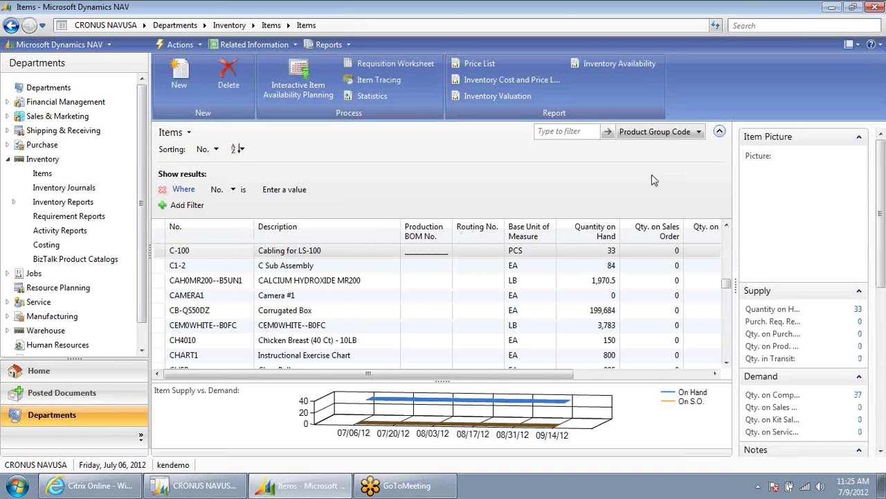
Step: Filter the Items list by Product Group Code MGRP and check the codes of the listed items
left_click(559, 132)
type("MGRP")
key("Return")
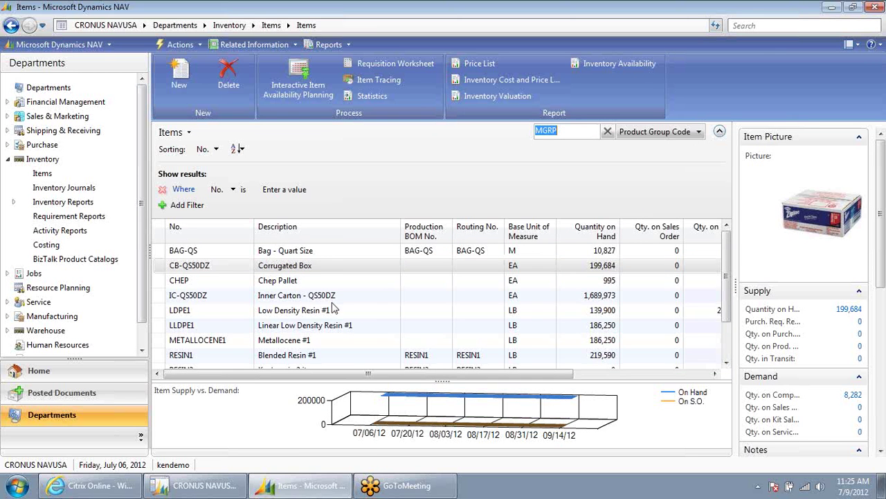
left_click_drag(727, 281, 734, 326)
left_click_drag(581, 371, 624, 316)
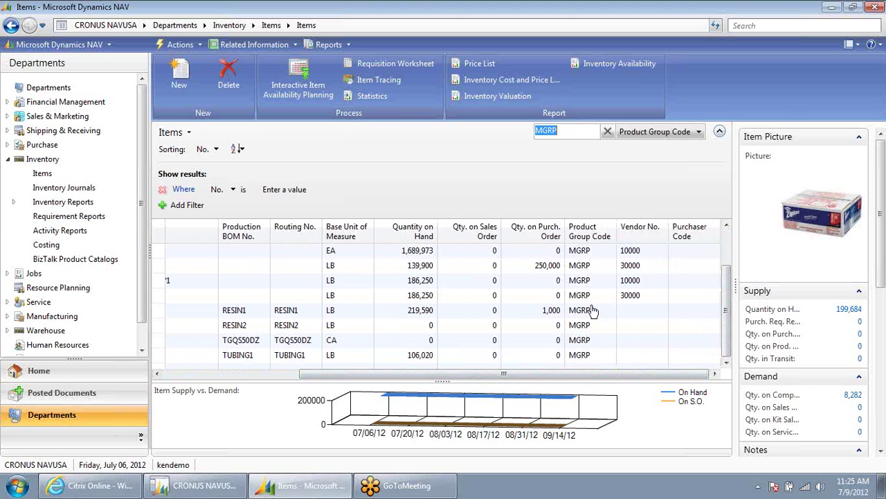
left_click_drag(592, 374, 442, 374)
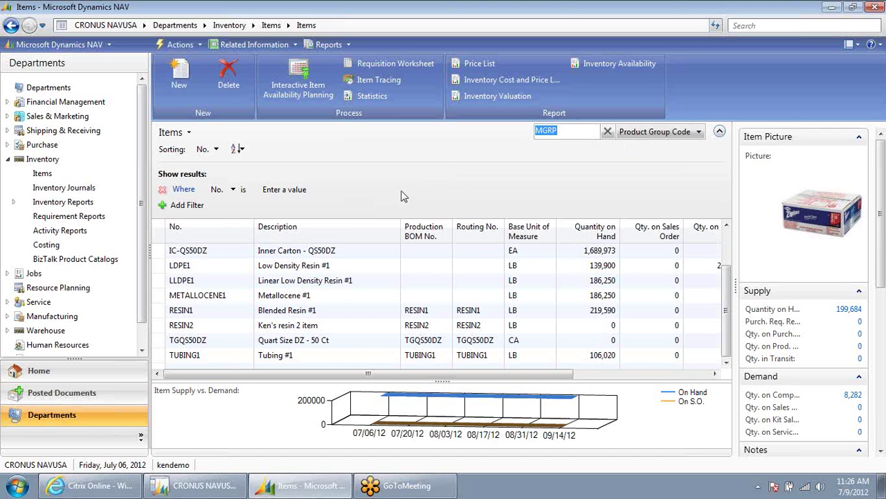
Step: Save the filtered Items list as a view named MGRP Items in the Home activity group
left_click(185, 135)
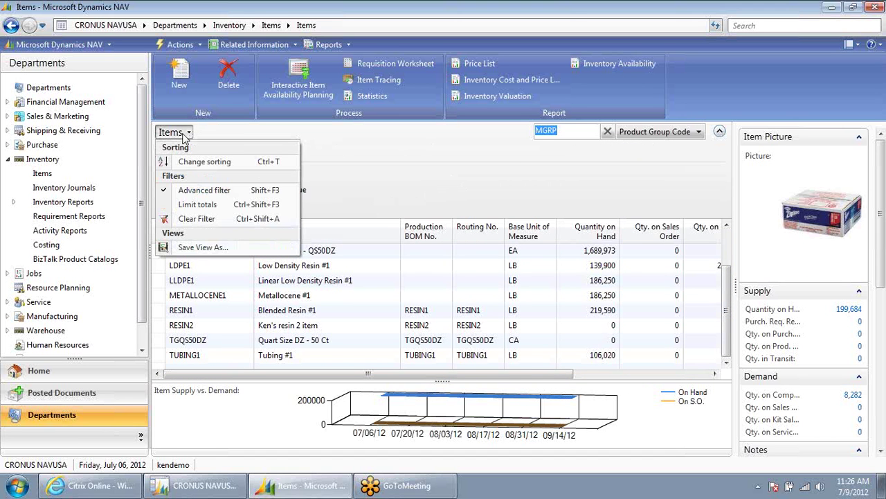
left_click(224, 248)
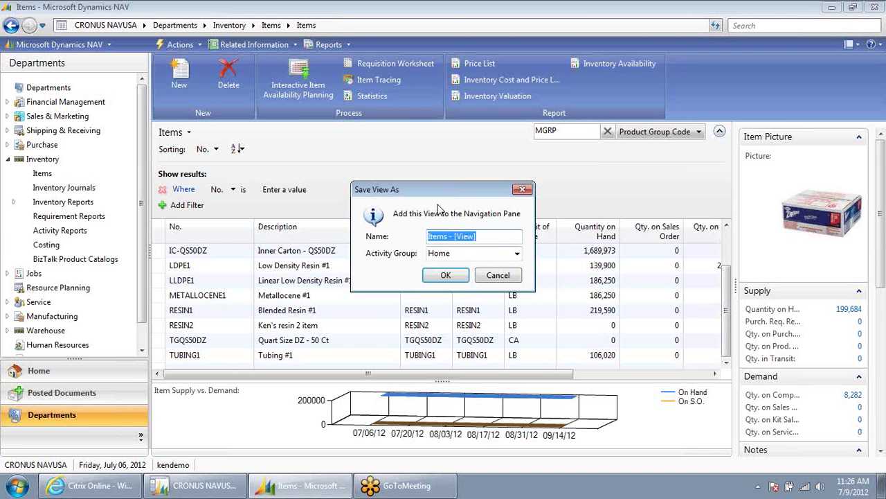
type("A")
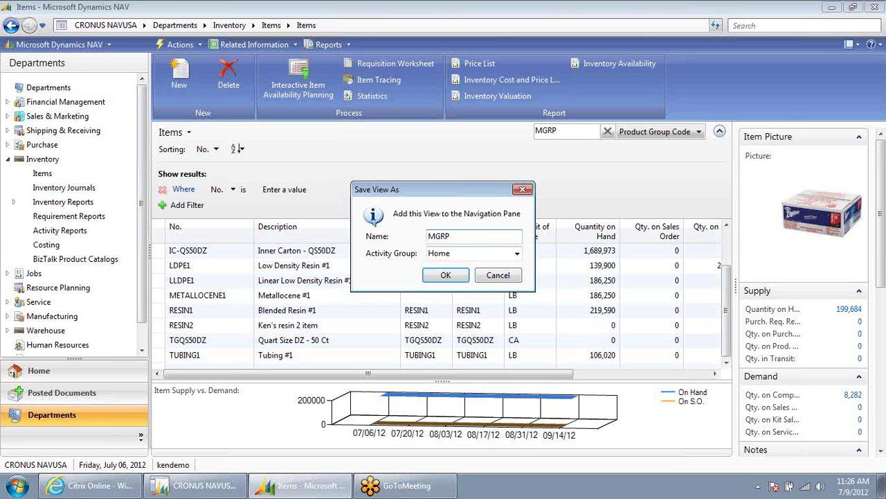
type("GRP Items")
left_click(449, 276)
left_click(484, 262)
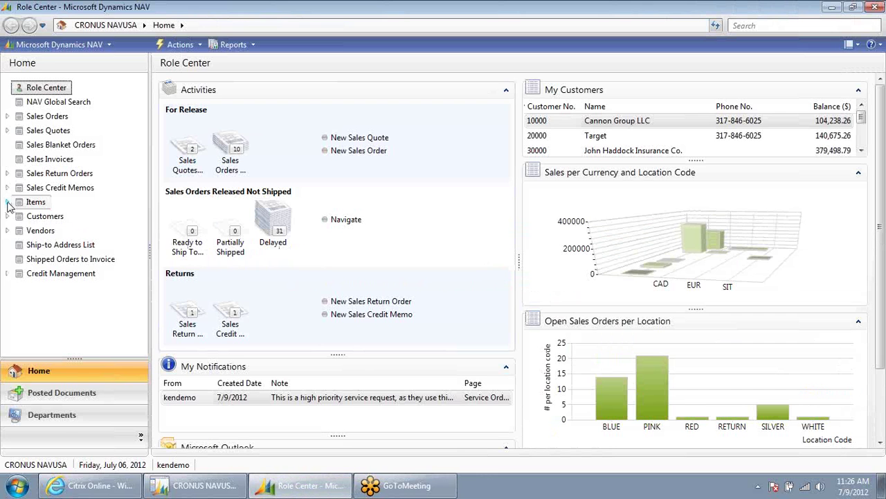
Step: Open the saved MGRP Items view under Items in Home and widen its Cost is Adjusted column to show the full heading
left_click(7, 202)
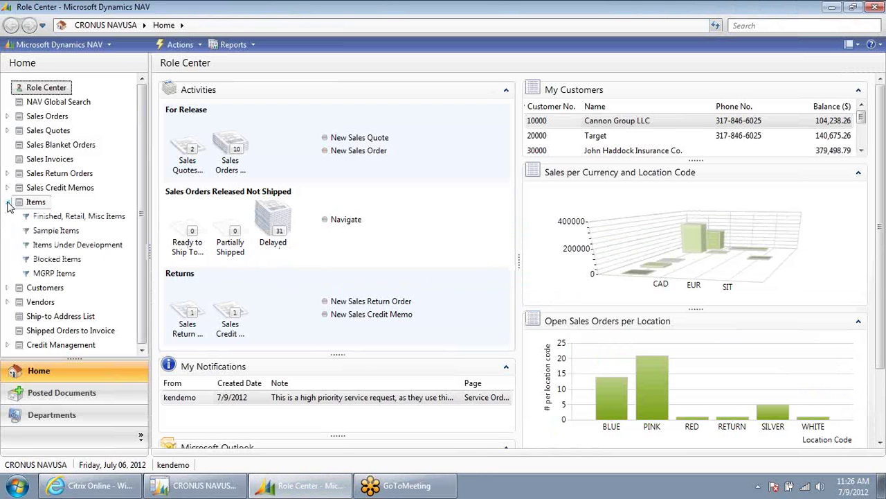
left_click(51, 275)
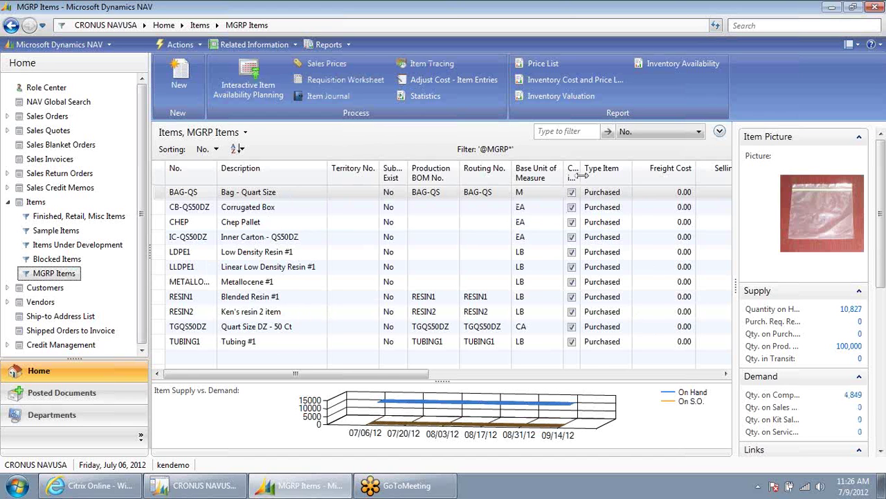
left_click_drag(581, 172, 613, 172)
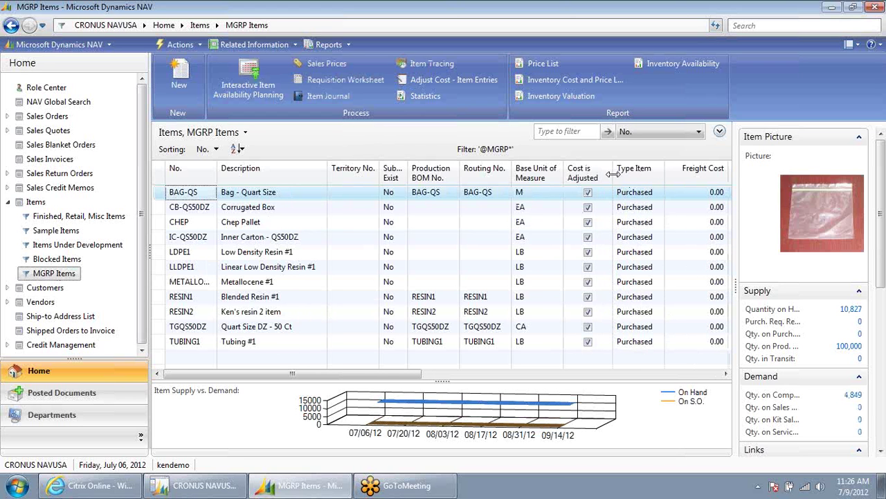
Step: Return to the Role Center and run a NAV Global Search for the customer's purchase order number
left_click(8, 202)
left_click(31, 88)
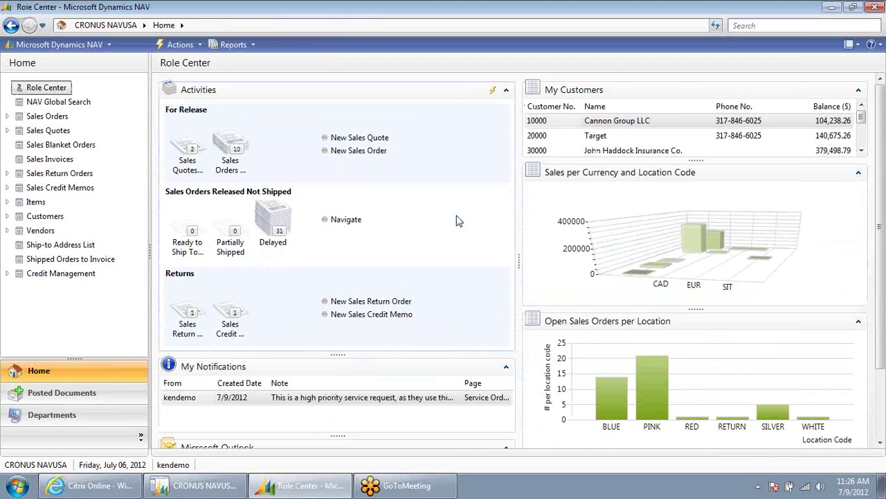
left_click(178, 44)
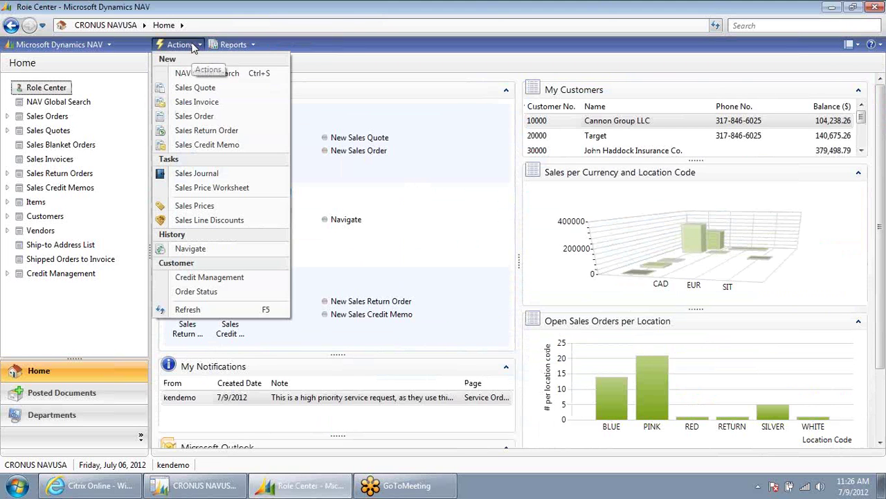
left_click(227, 72)
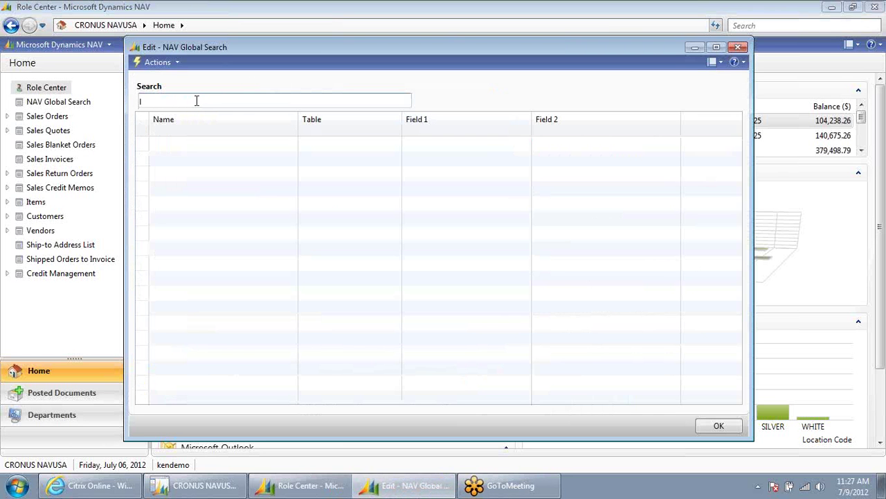
type("P123154")
key("Return")
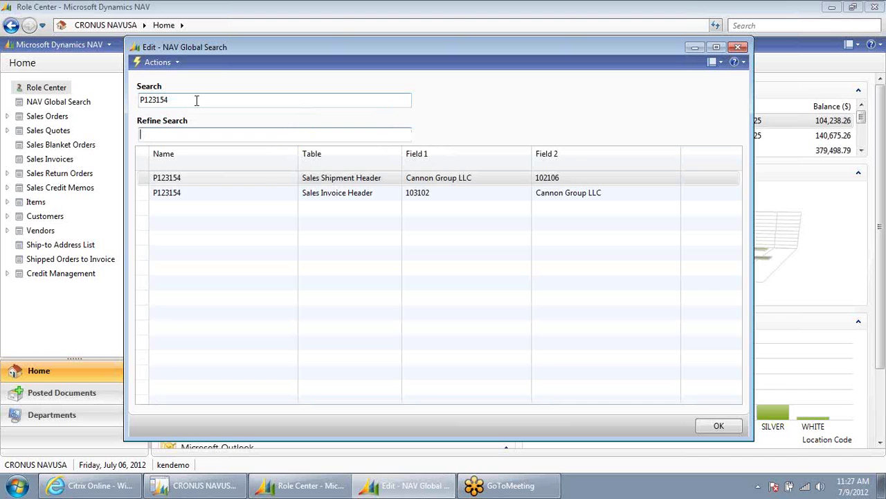
Step: Open the Sales Shipment Header result, allowing the script host this time only, and view the shipment's posted package
left_click(444, 180)
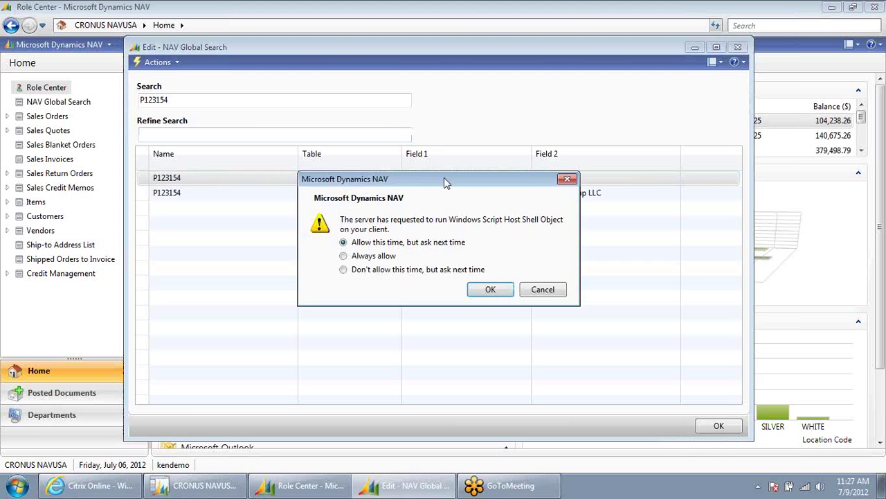
left_click(497, 290)
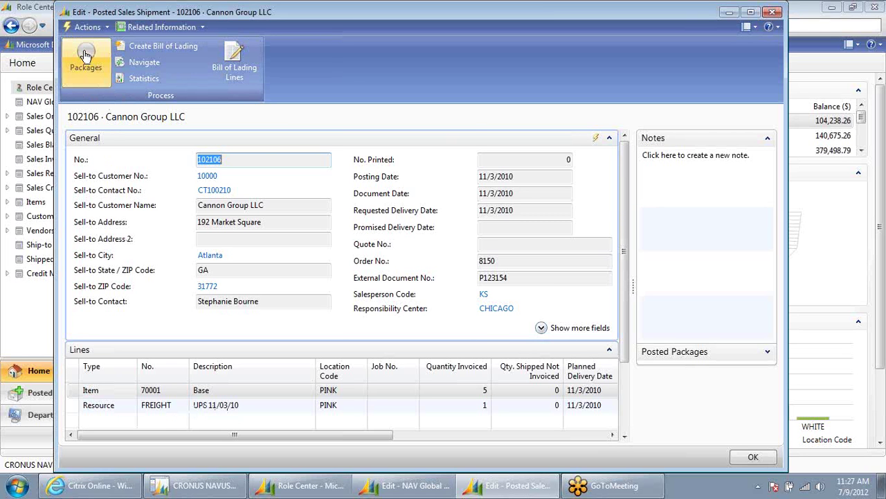
left_click(86, 55)
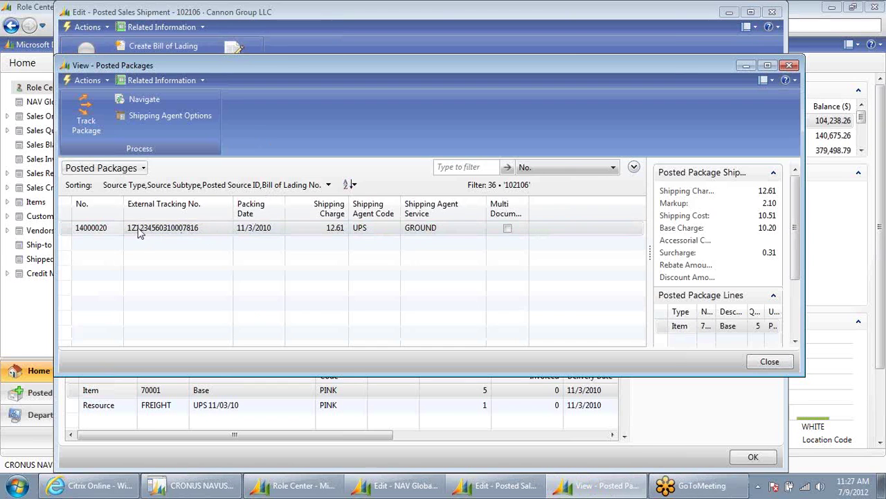
left_click(147, 233)
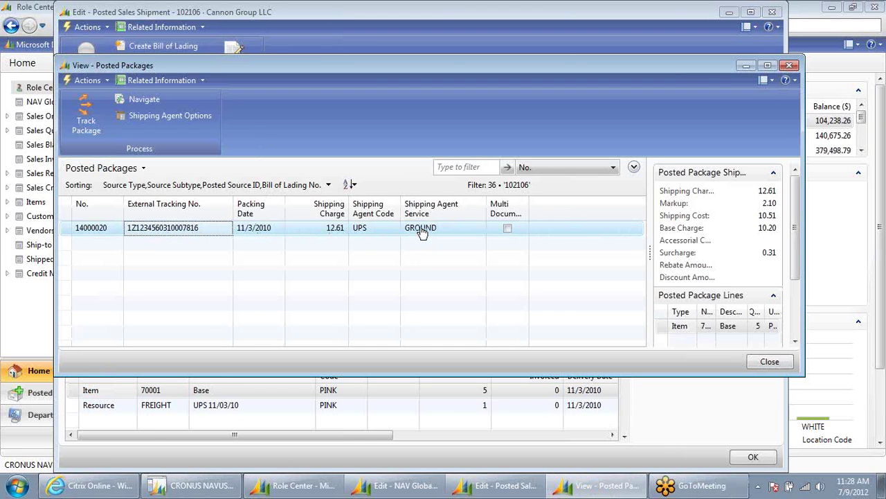
Step: Track the posted package on the UPS website, then close the tracking page and the package and shipment windows
left_click(87, 113)
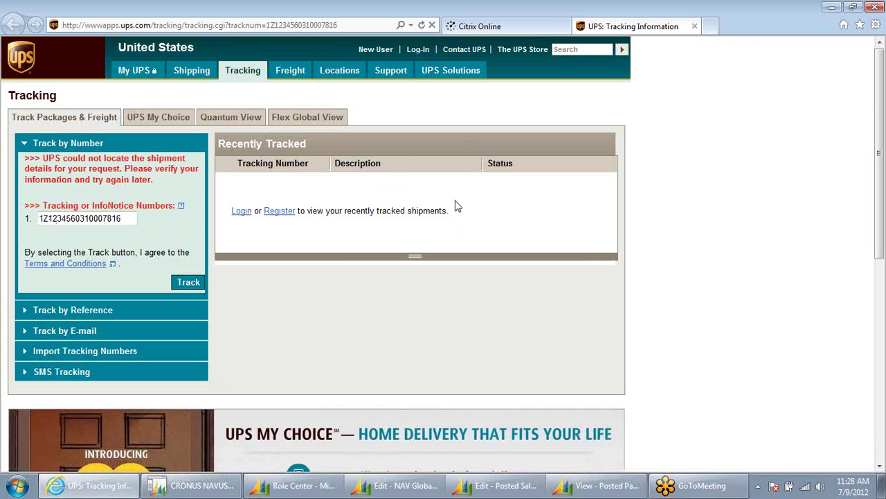
left_click(695, 26)
left_click(832, 7)
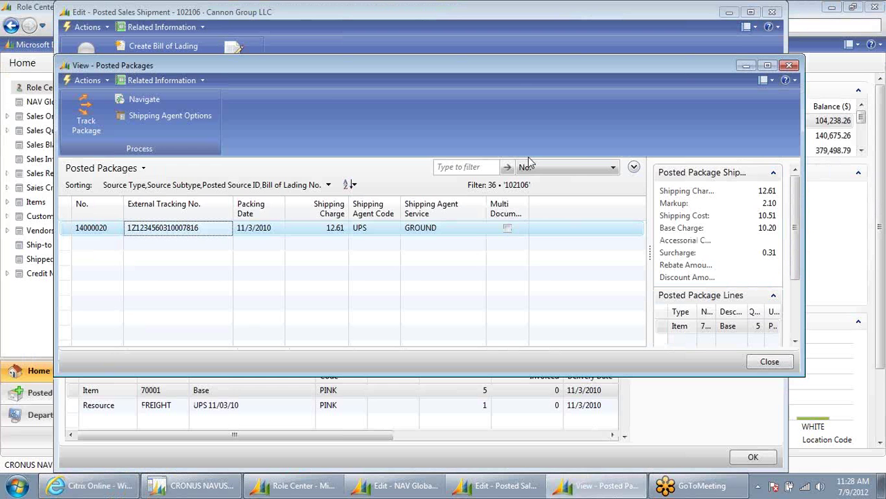
left_click(790, 66)
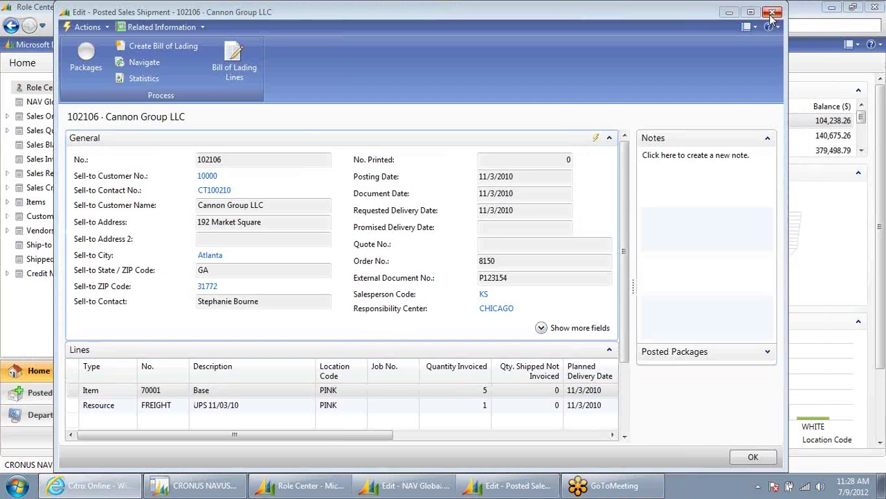
left_click(773, 13)
Step: Search NAV Global Search for the second customer purchase order number and open the matching sales order
left_click(187, 98)
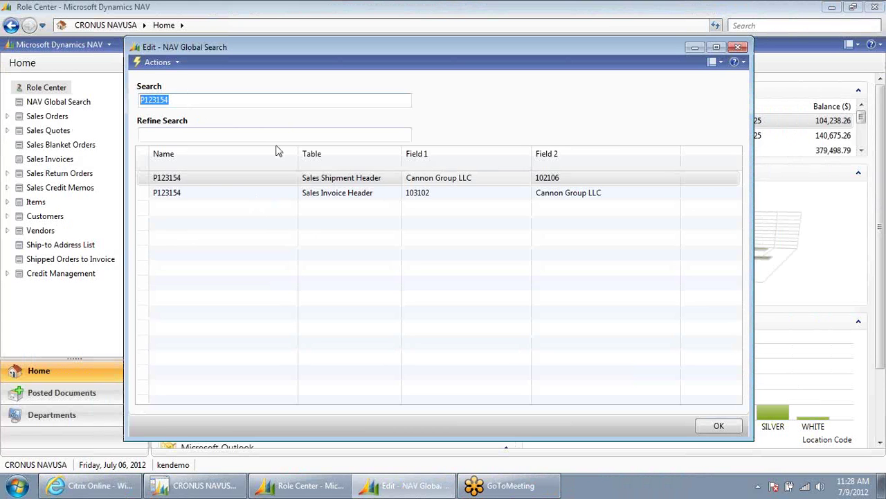
type("P062612")
key("Tab")
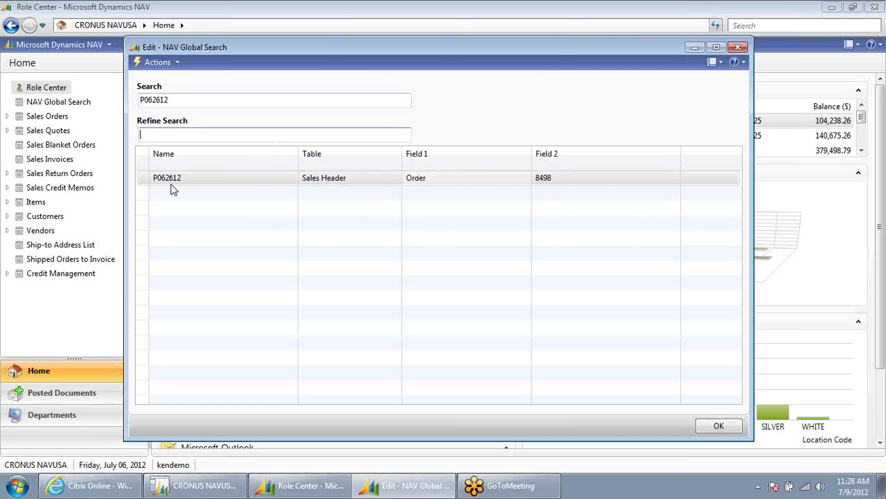
left_click(418, 181)
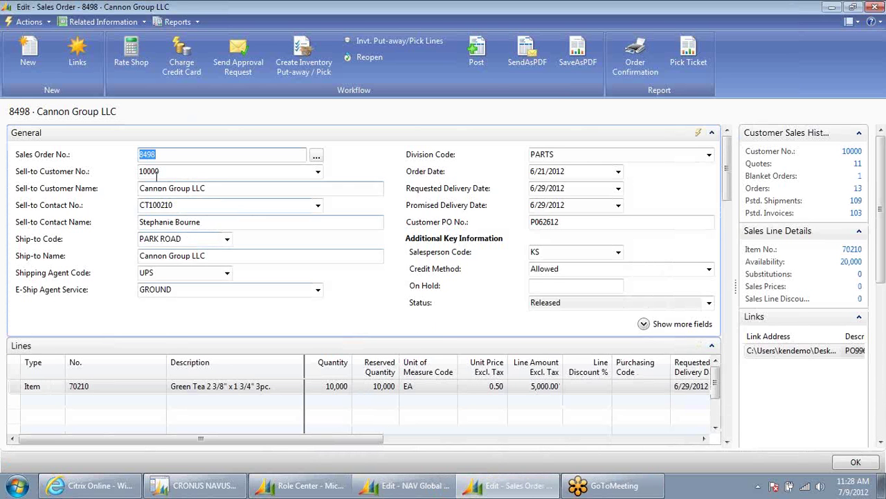
Step: Check the planned shipment date on the sales order's item line, then close the order and the search to return to the Role Center
left_click(141, 155)
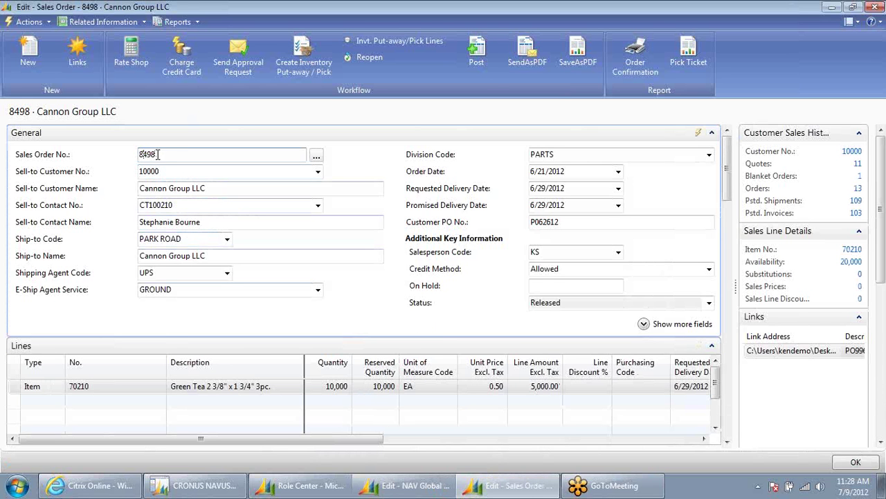
left_click_drag(261, 439, 466, 438)
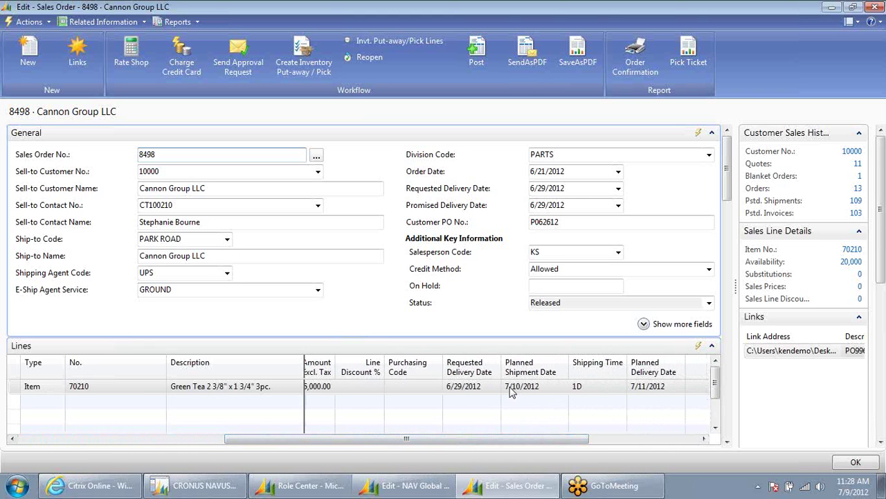
left_click(546, 390)
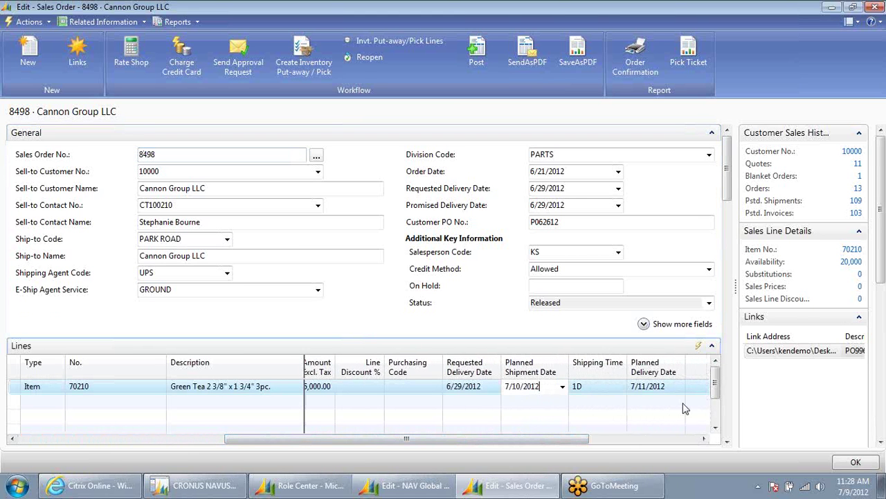
left_click(847, 462)
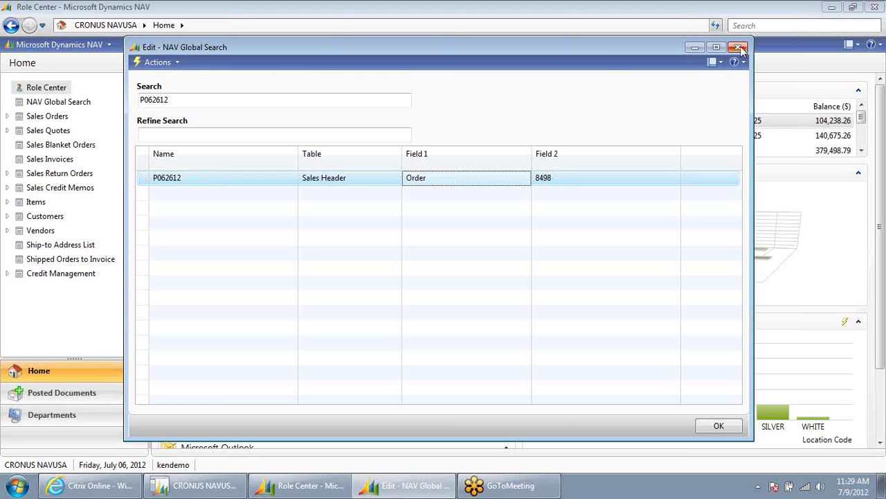
left_click(740, 48)
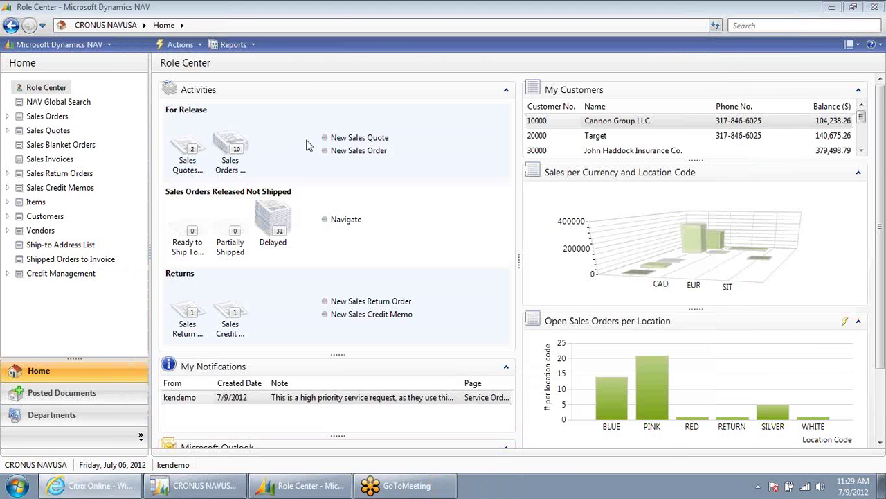
left_click(35, 87)
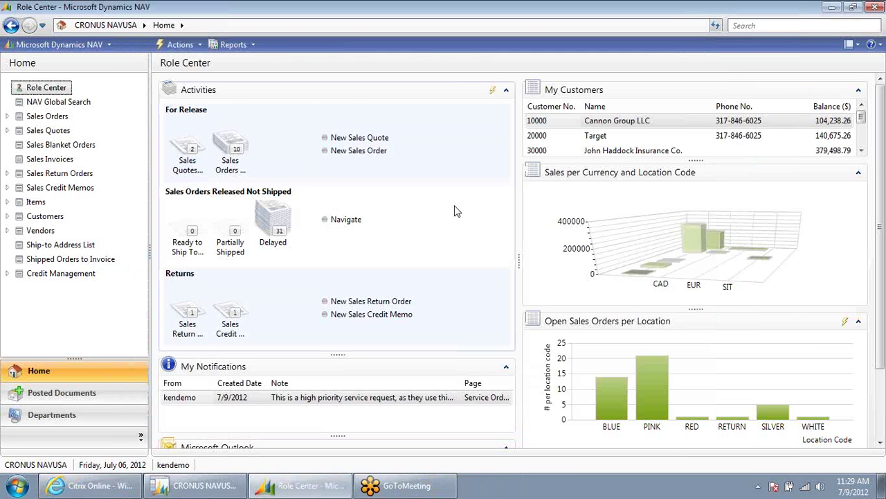